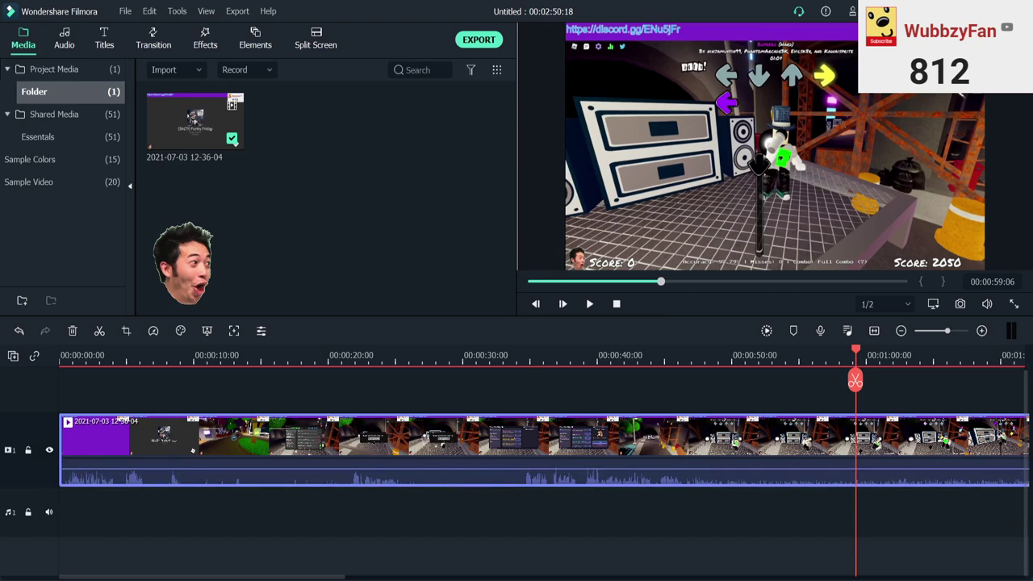
Move the playhead back to about 00:00:57:05 and capture a snapshot of that gameplay frame
key("Left")
key("Left")
key("Left")
key("Left")
key("Left")
key("Left")
key("Left")
key("Left")
key("Left")
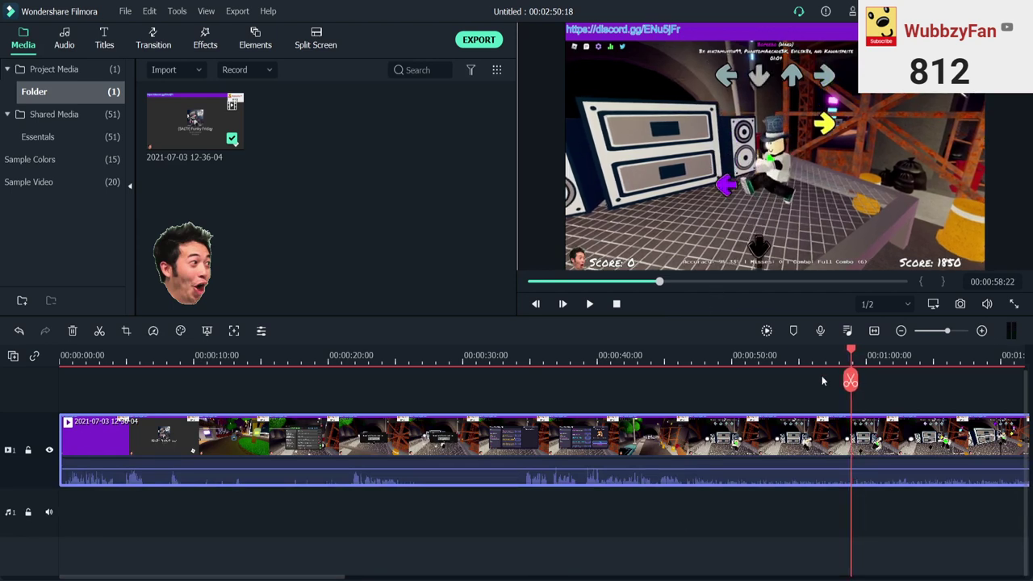
left_click_drag(851, 379, 828, 379)
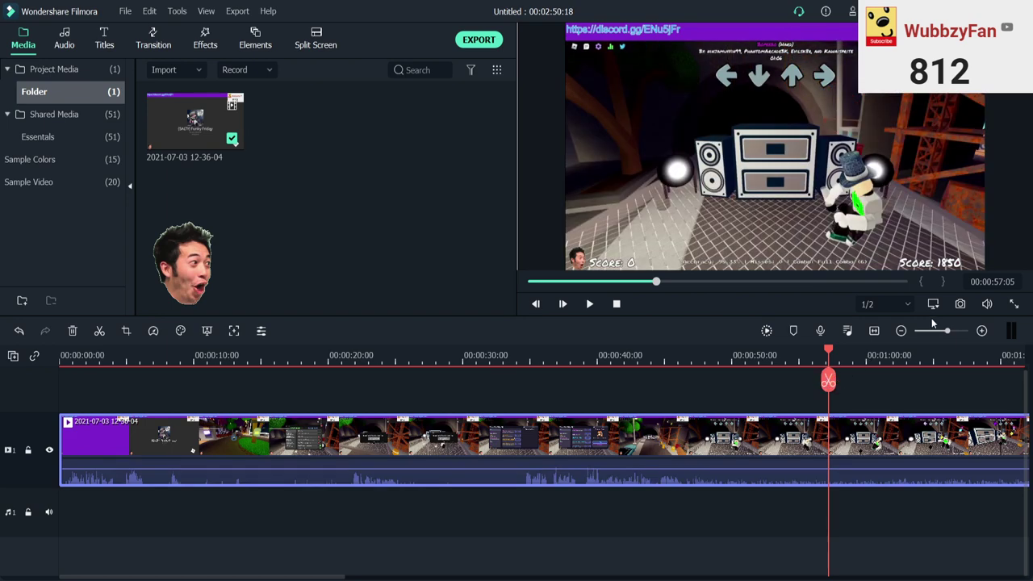
left_click(959, 304)
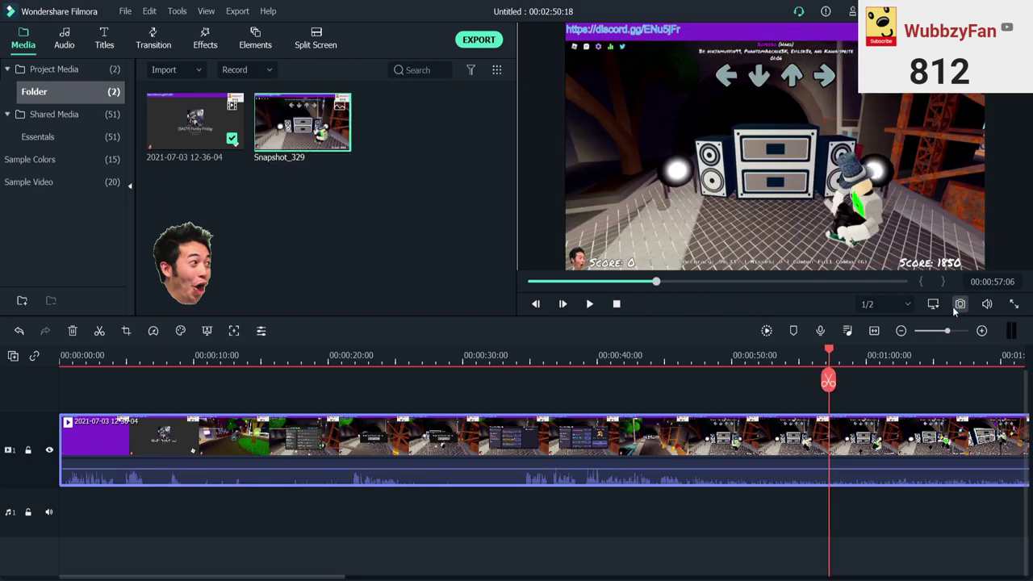
Review the earlier footage and capture a snapshot at 00:00:48:18, where the up and right arrow notes approach
key("space")
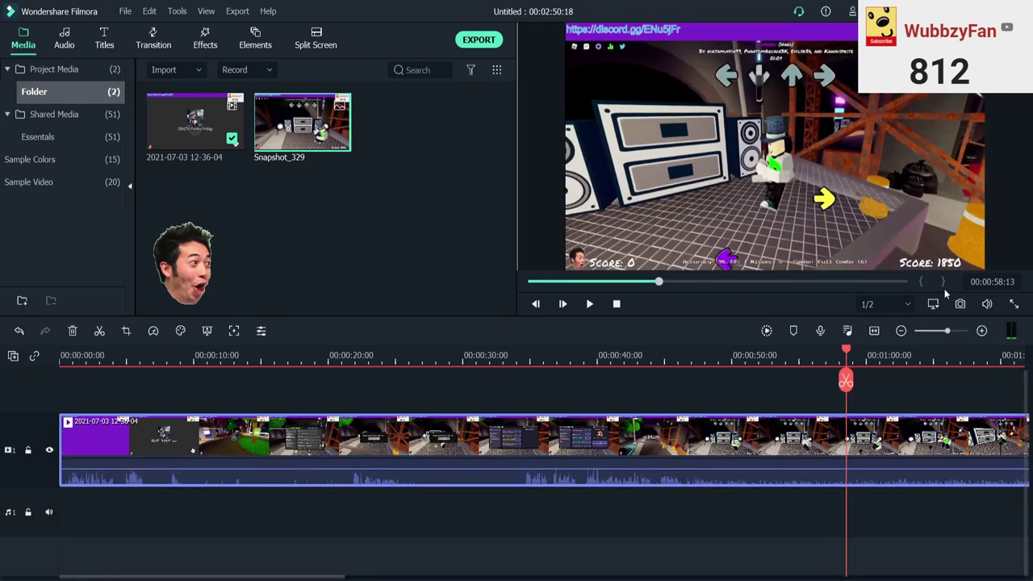
left_click(830, 406)
left_click_drag(830, 406, 541, 398)
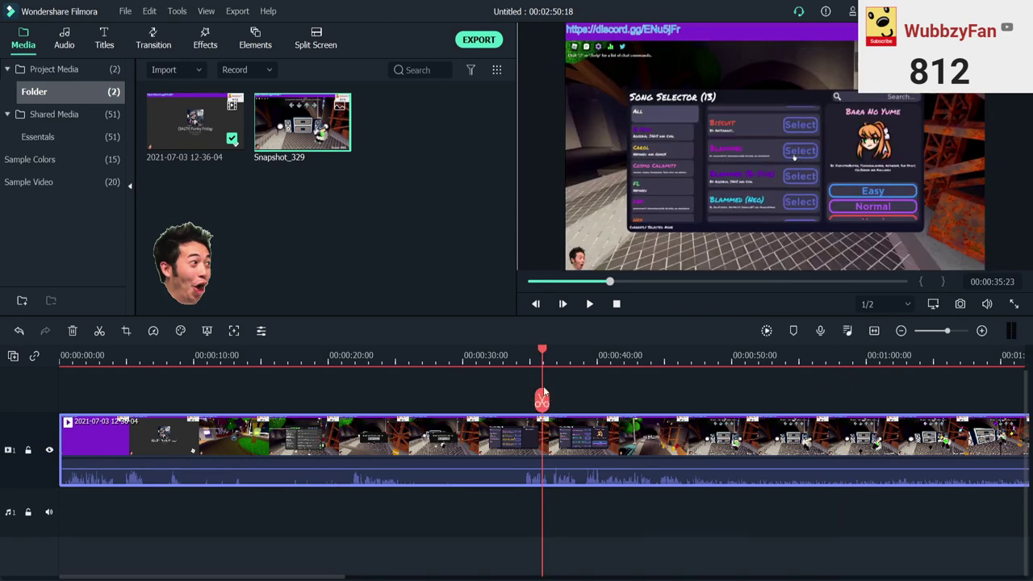
left_click(576, 396)
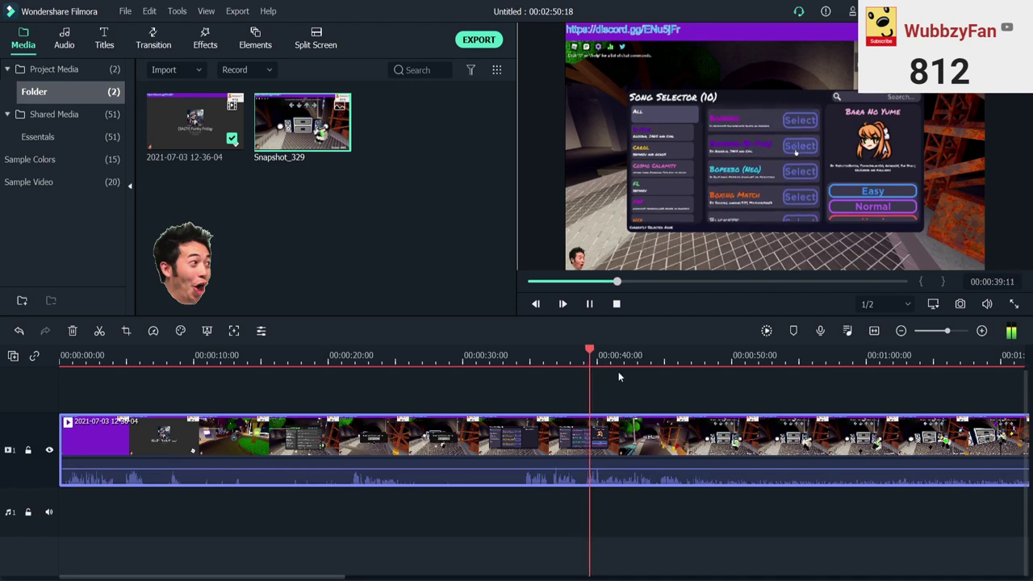
left_click(653, 366)
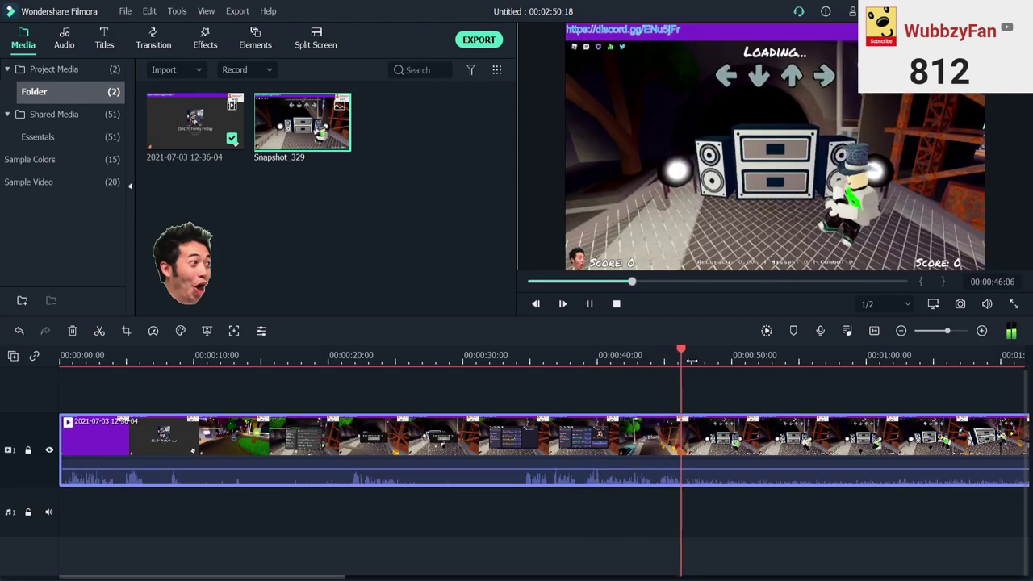
key("space")
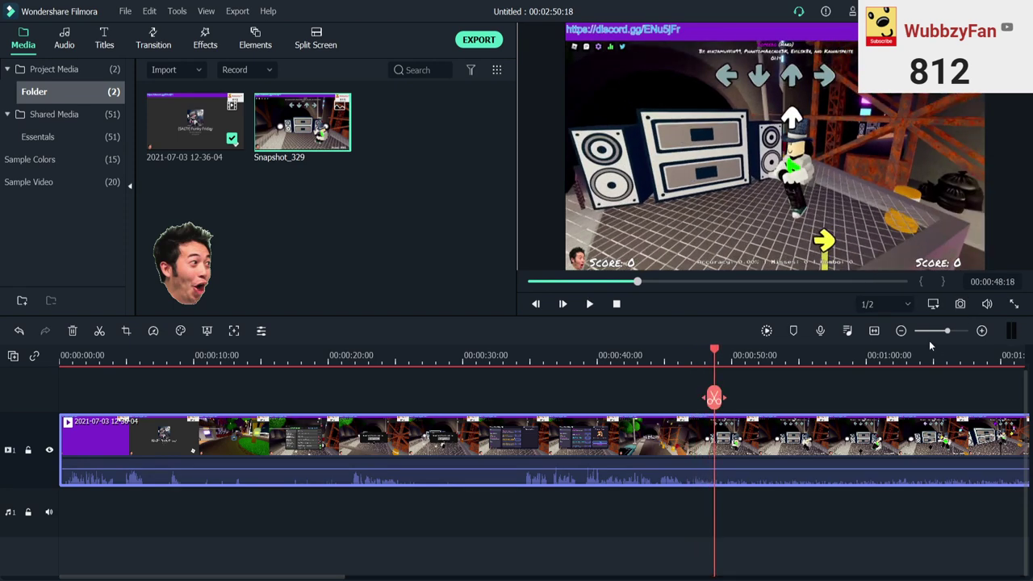
left_click(960, 304)
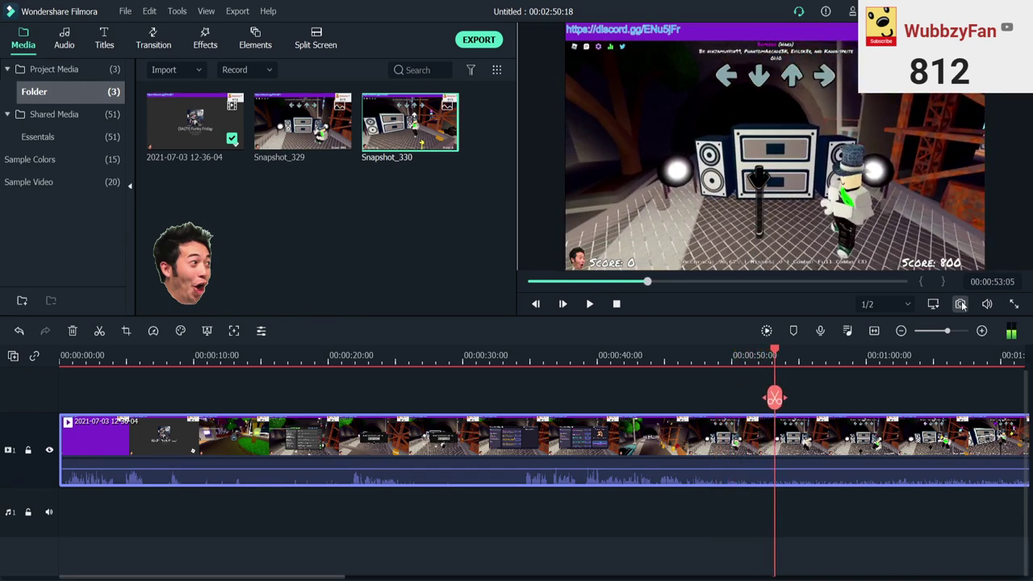
Play on past the last snapshot, step back to the frame at 00:00:53:17 and capture a snapshot of it
key("space")
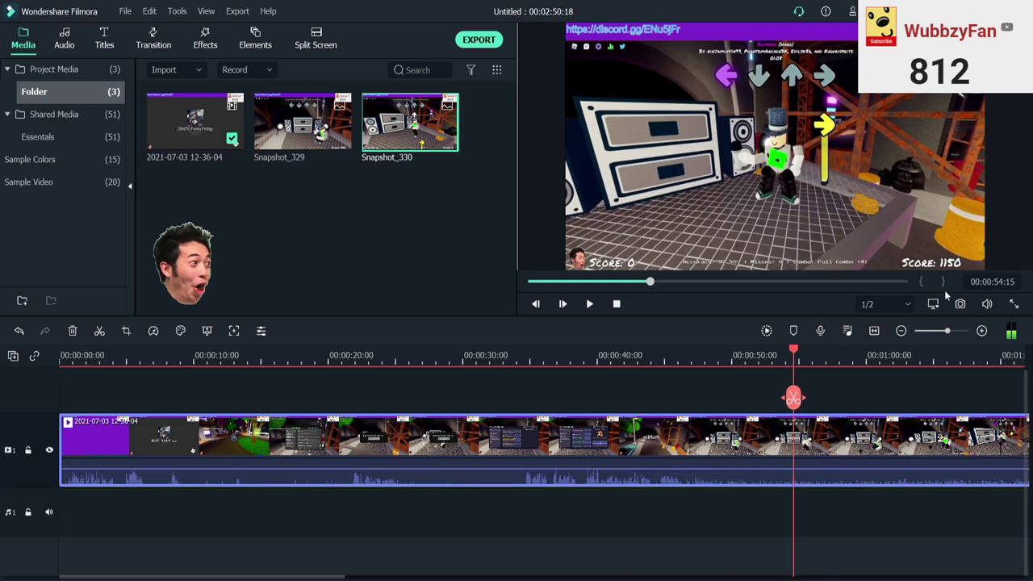
key("Left")
key("Left")
key("Left")
key("Left")
key("Left")
key("Left")
key("Left")
key("Left")
key("Left")
key("Left")
key("Left")
key("Left")
key("Left")
key("Left")
key("Left")
key("Left")
key("Left")
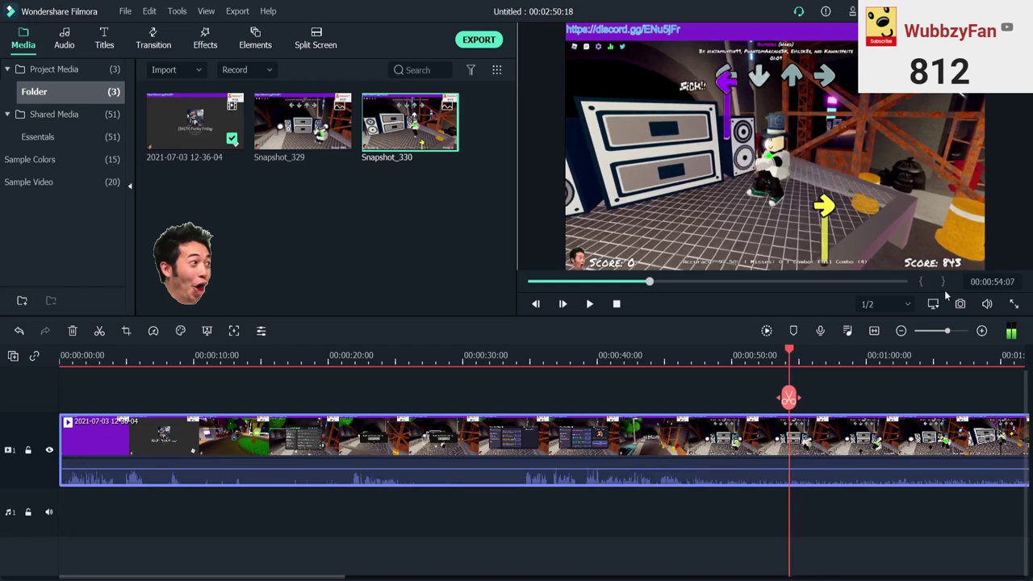
key("Left")
key("Left")
key("Left")
key("Left")
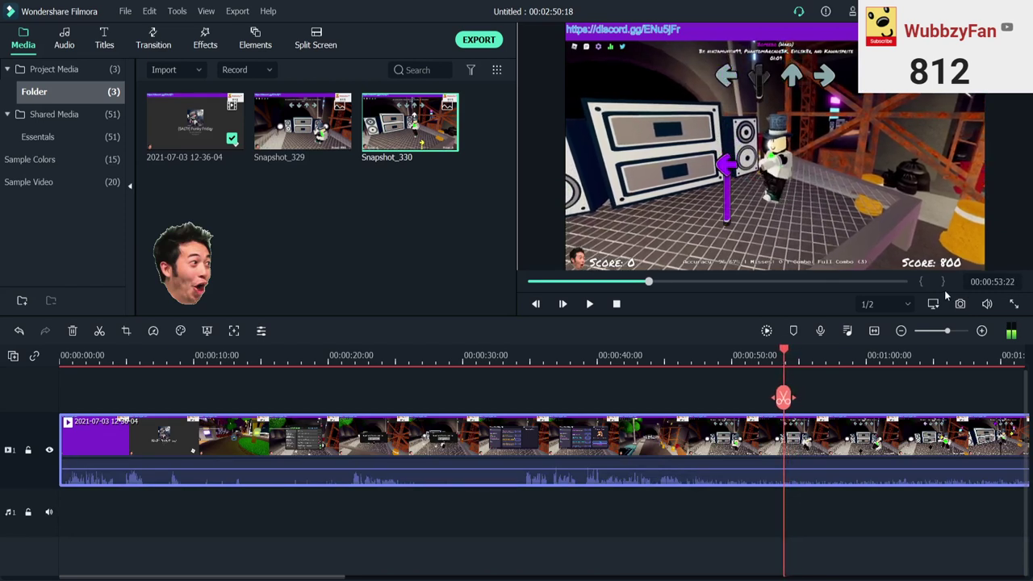
key("Left")
key("Left")
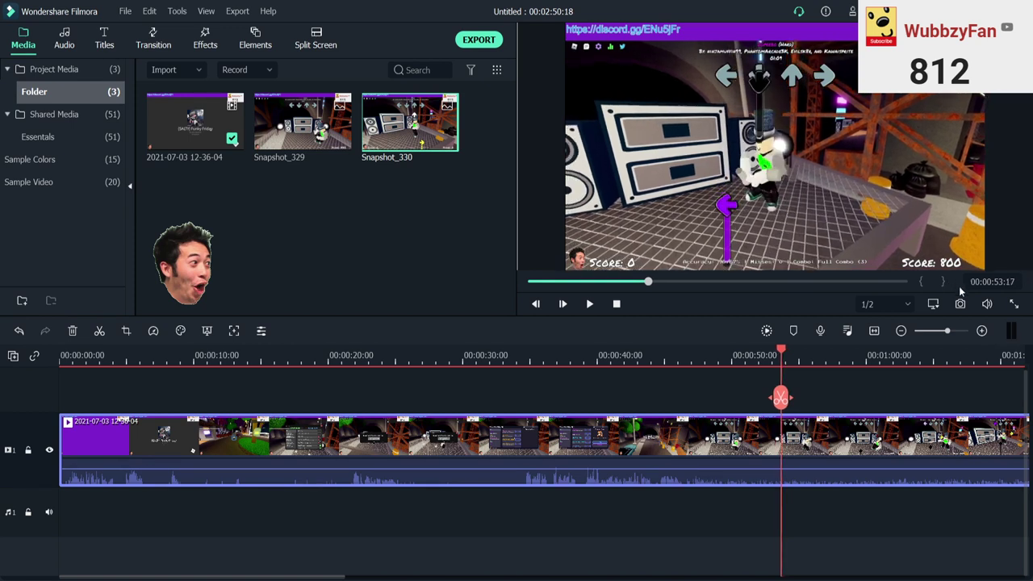
key("ctrl+alt+s")
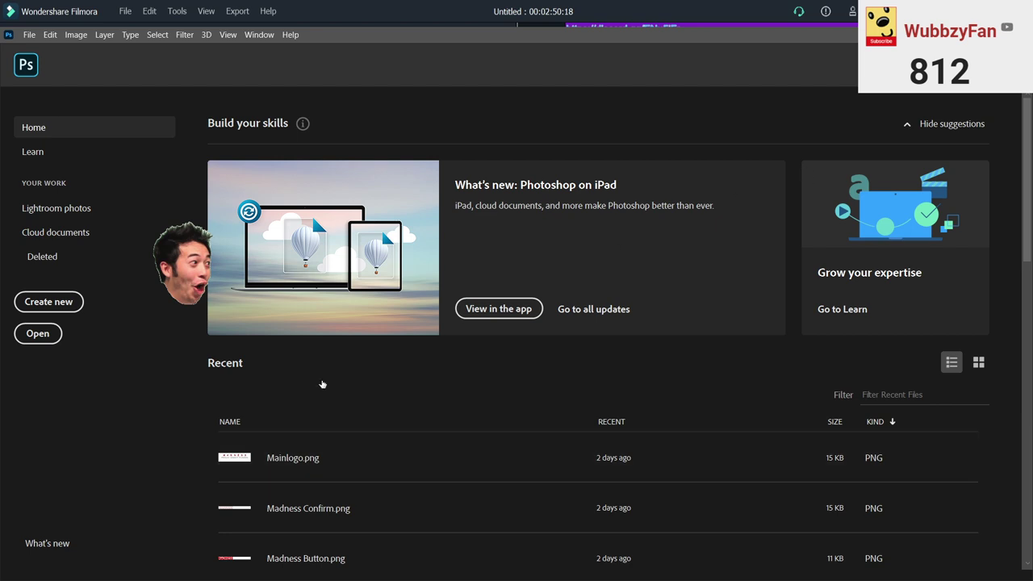
Switch to Photoshop, open NOTE_assets.png and zoom in on the second row of arrows
left_click(47, 339)
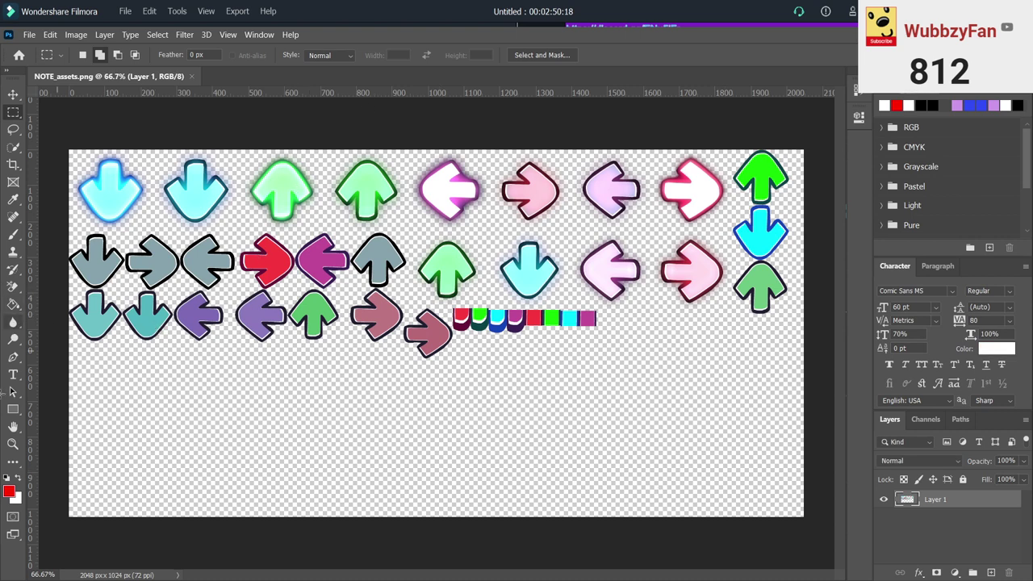
left_click(13, 443)
left_click(208, 273)
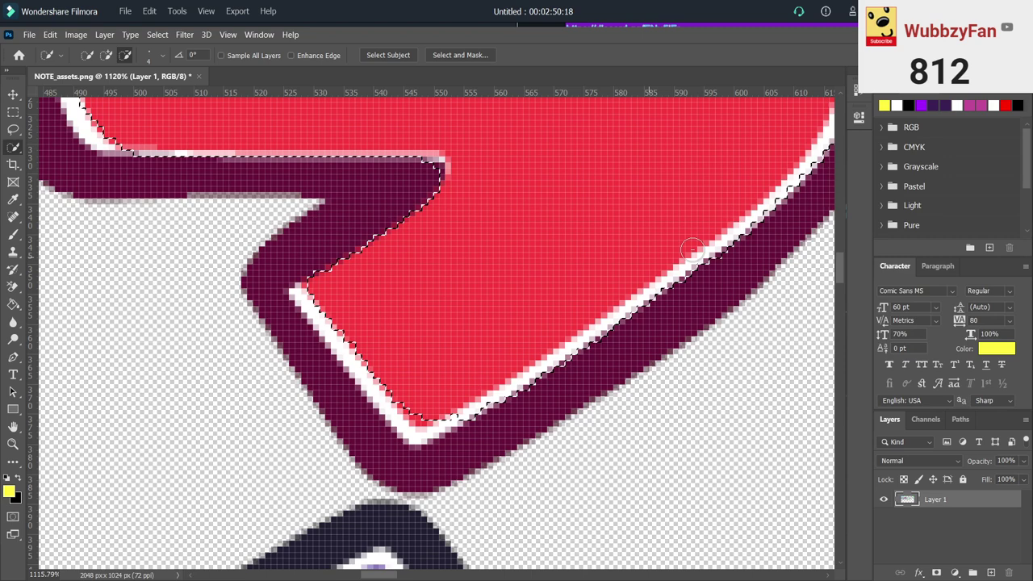
Paint the selected interior of the red right-pointing arrow yellow with the Brush tool
scroll(428, 544, "right", 5)
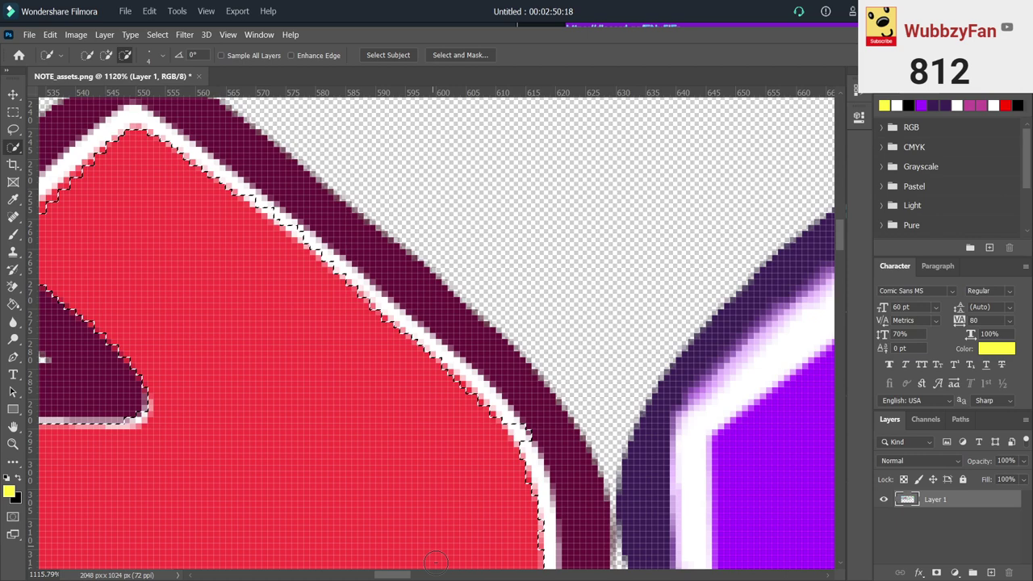
key("z")
left_click_drag(436, 561, 393, 575)
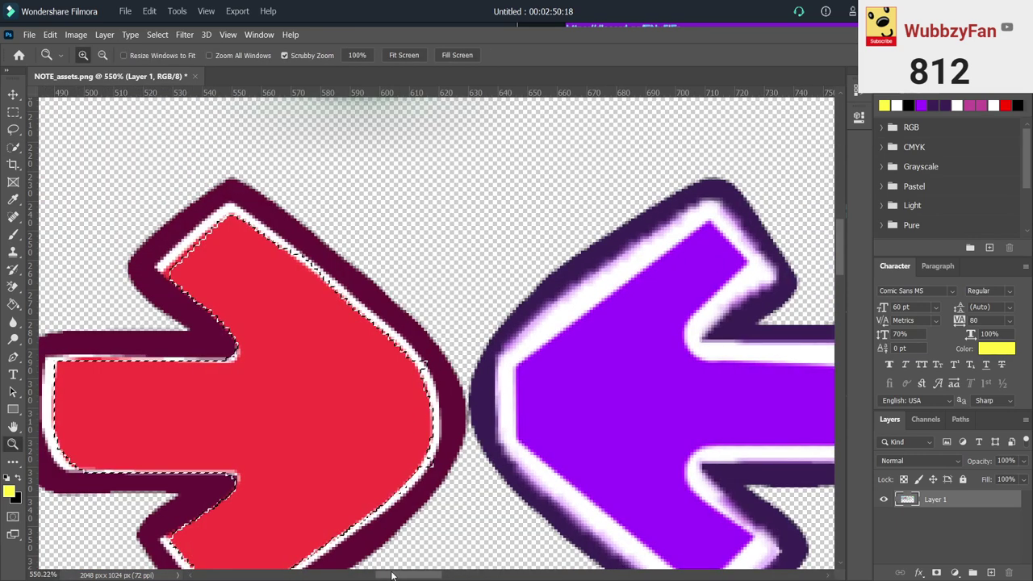
left_click_drag(392, 574, 384, 574)
key("b")
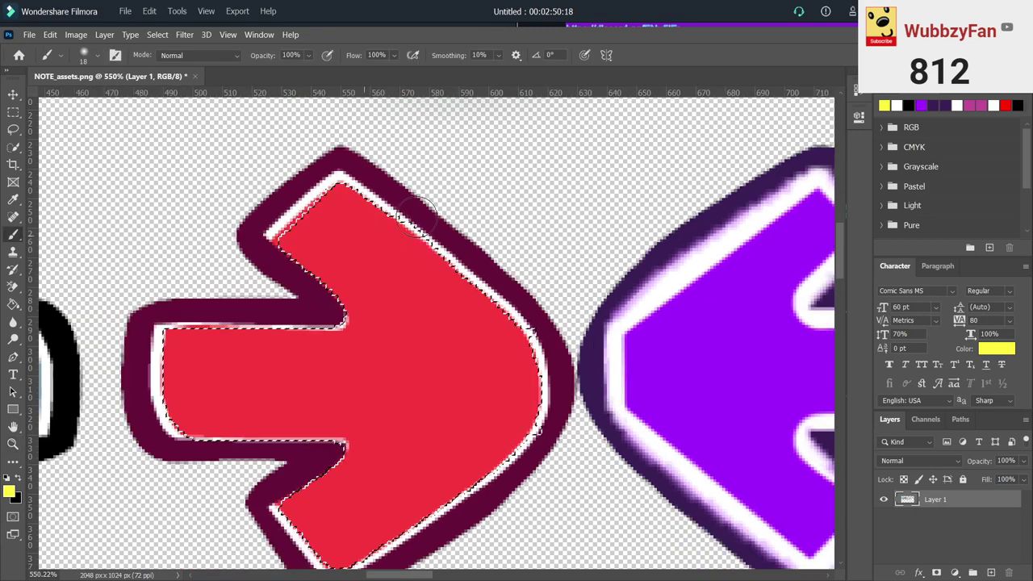
mouse_move(419, 211)
left_mouse_down()
mouse_move(293, 221)
mouse_move(385, 174)
mouse_move(229, 278)
mouse_move(448, 185)
mouse_move(312, 275)
mouse_move(354, 242)
mouse_move(287, 221)
mouse_move(328, 239)
mouse_move(504, 197)
mouse_move(354, 273)
mouse_move(489, 260)
mouse_move(251, 297)
mouse_move(510, 274)
mouse_move(456, 320)
mouse_move(228, 321)
mouse_move(309, 298)
mouse_move(368, 329)
mouse_move(233, 326)
mouse_move(452, 301)
left_mouse_up()
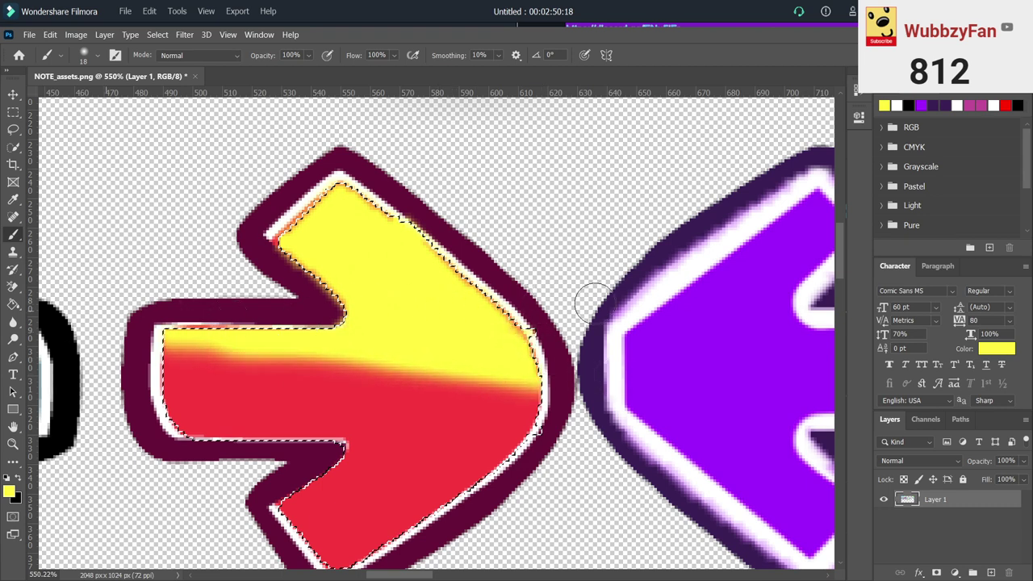